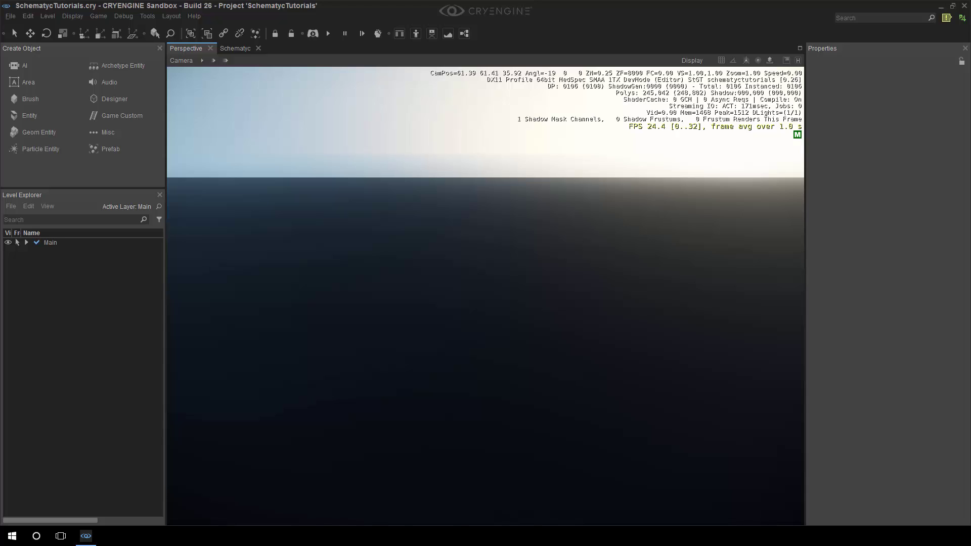
- Bring up the Schematyc editor for the current project
click(234, 48)
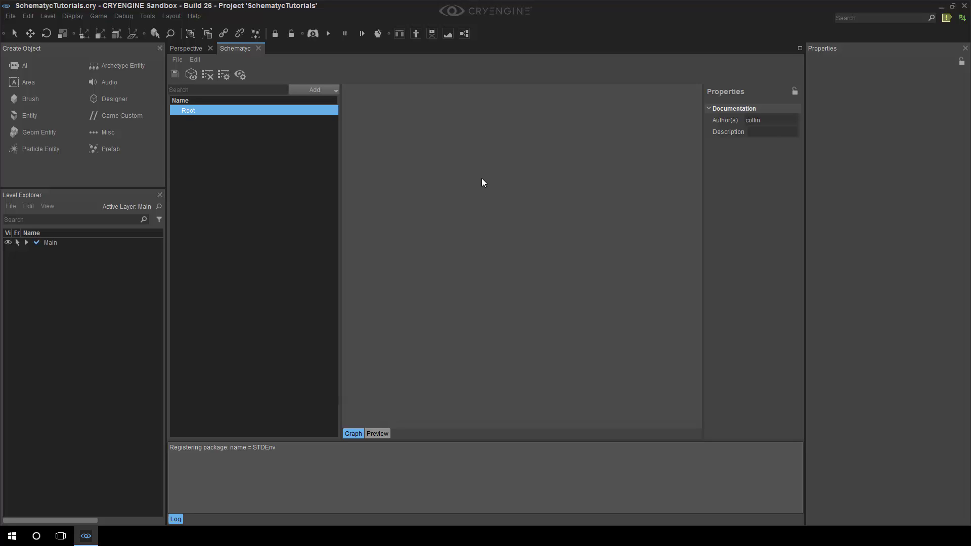
click(153, 15)
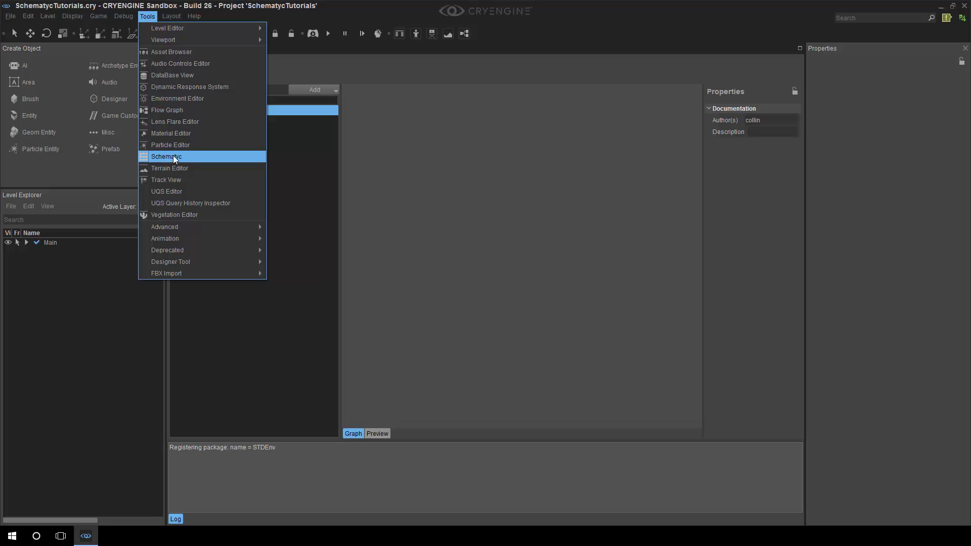
click(620, 226)
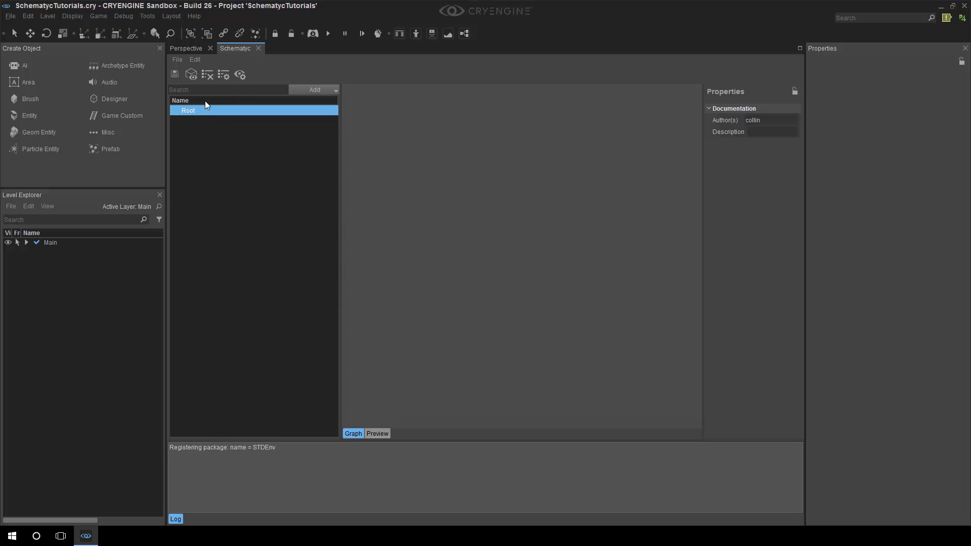
- Add a new class named Campfire under Root
click(310, 91)
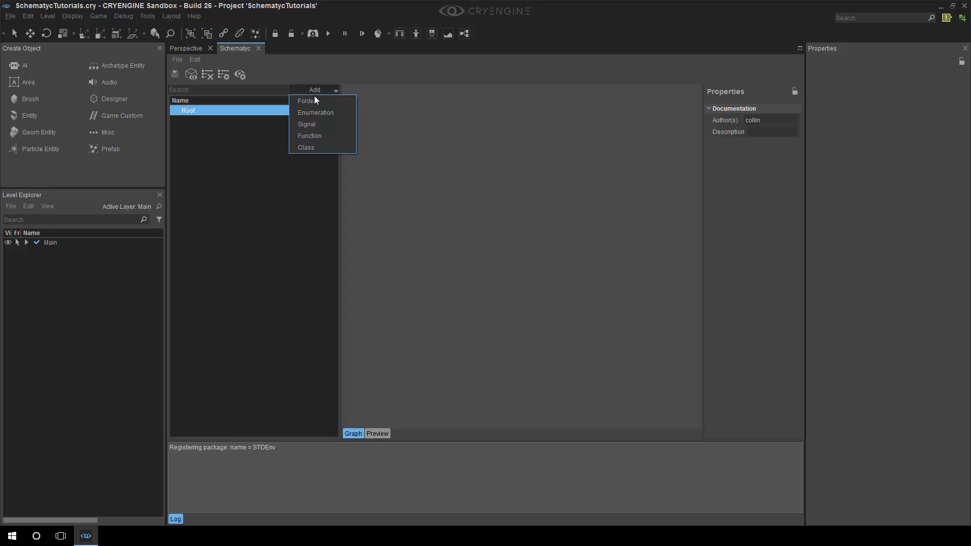
click(309, 147)
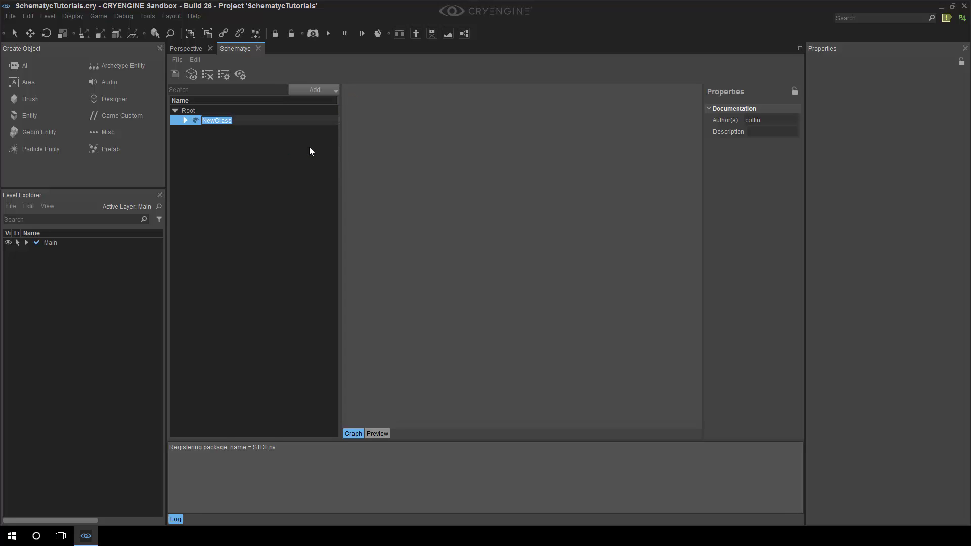
text(Campfire)
- Expand the Campfire class and examine the nodes in its ConstructionGraph and SignalGraph
click(186, 122)
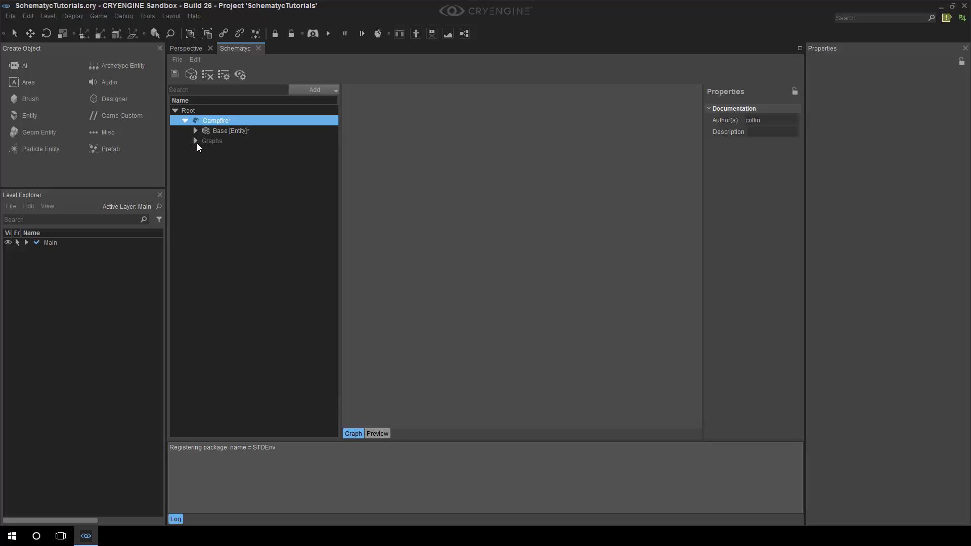
click(195, 141)
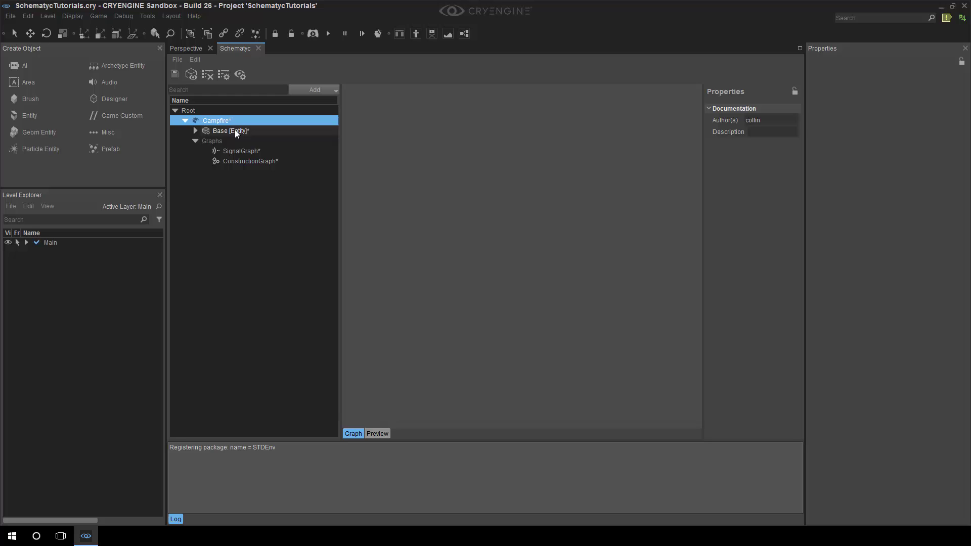
click(241, 164)
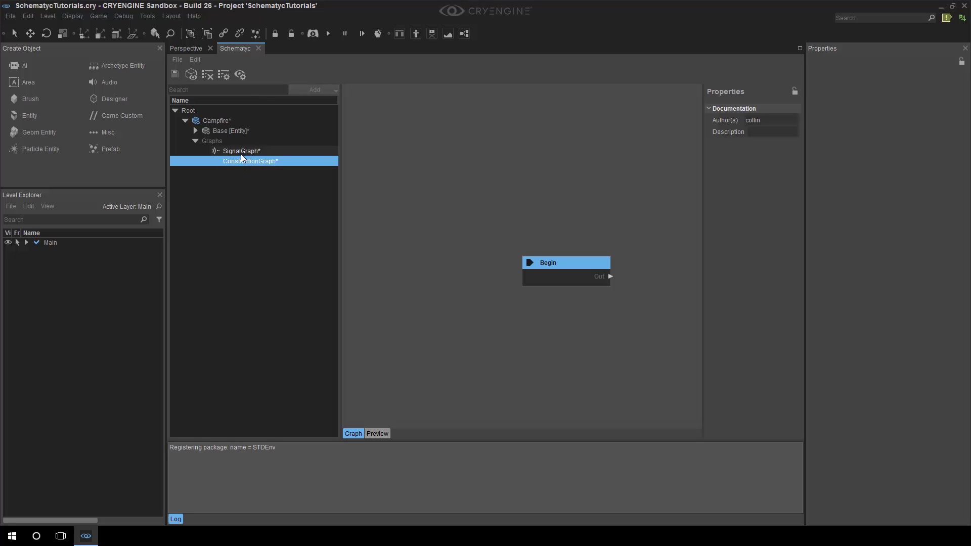
click(241, 151)
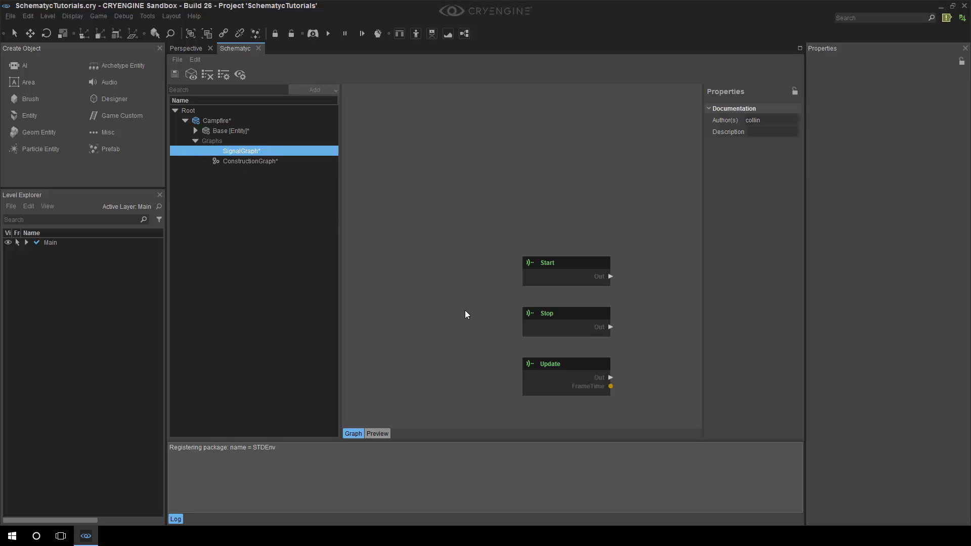
right_drag(474, 324, 385, 208)
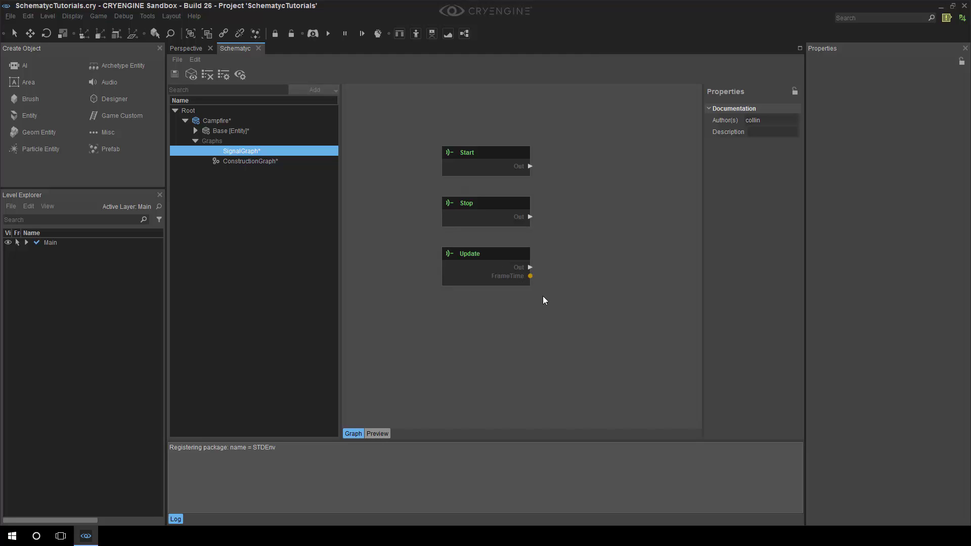
- Add a Geom component to the Campfire class
click(213, 122)
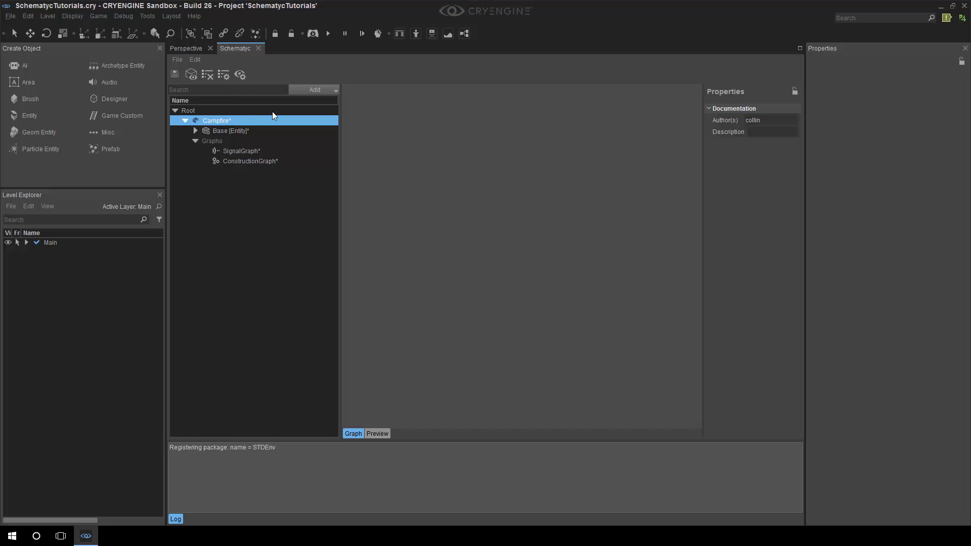
right_click(225, 122)
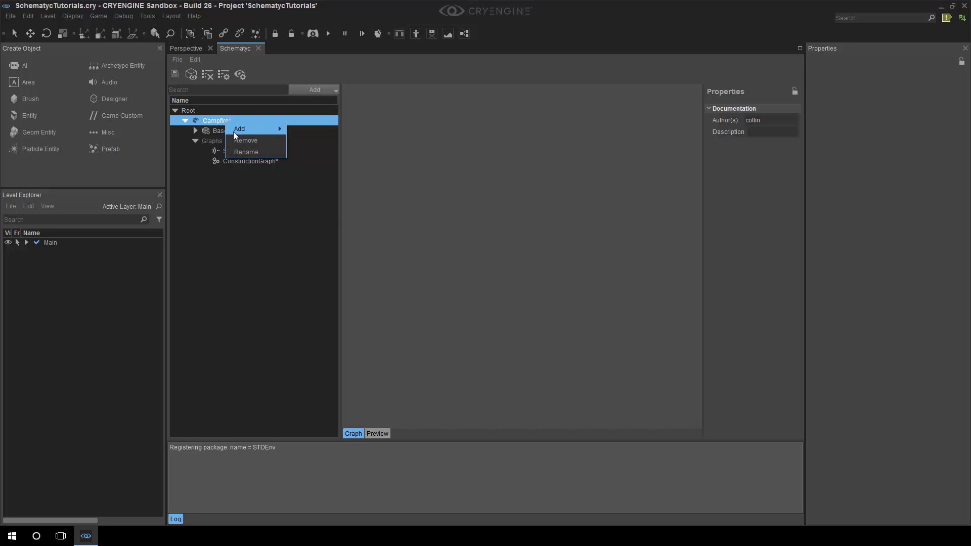
mouse_move(248, 131)
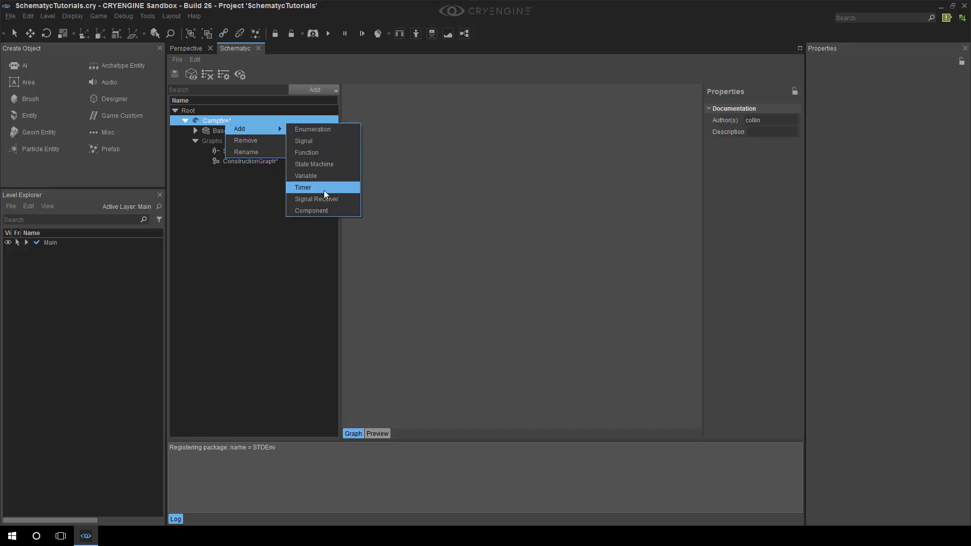
click(321, 211)
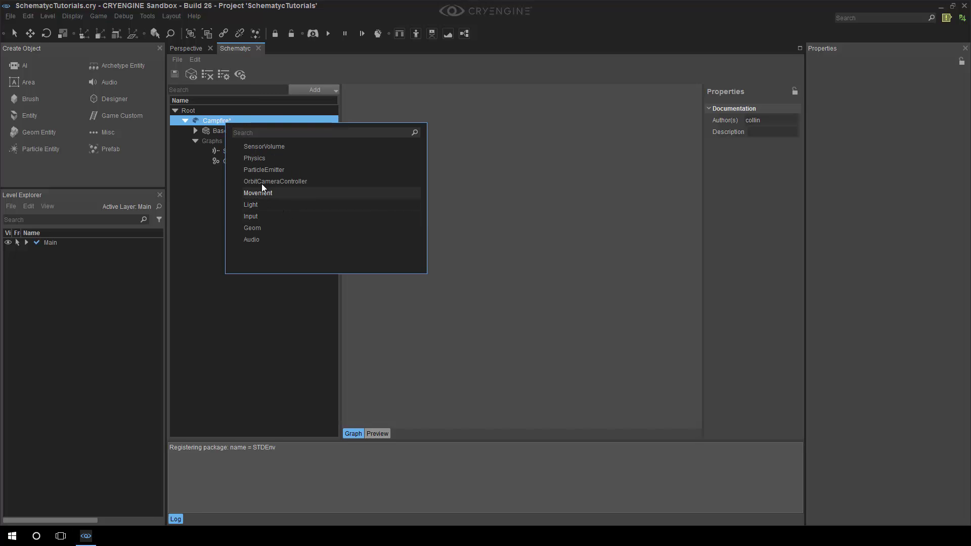
click(255, 228)
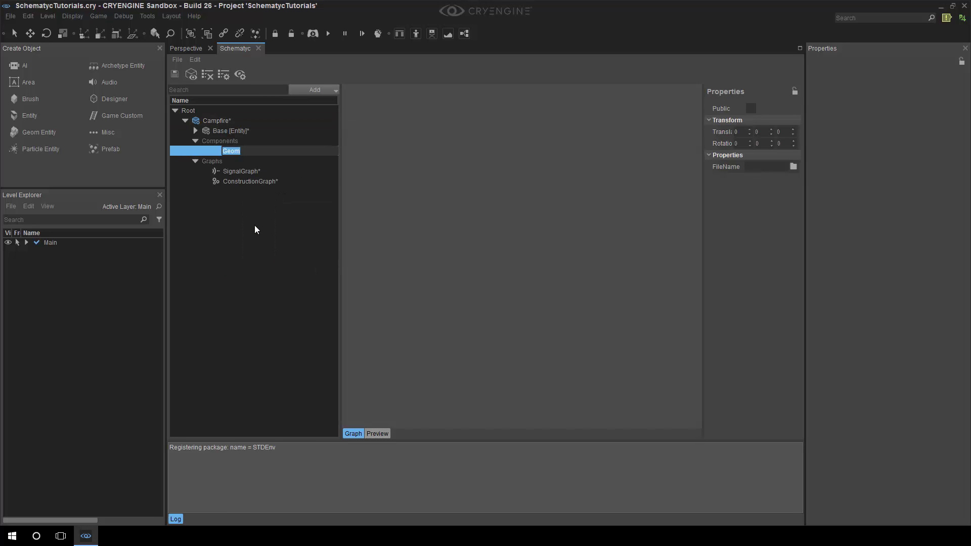
- Set the Geom component's geometry file to objects/props/fishing_camp/campfire.cgf and show the class preview
click(792, 167)
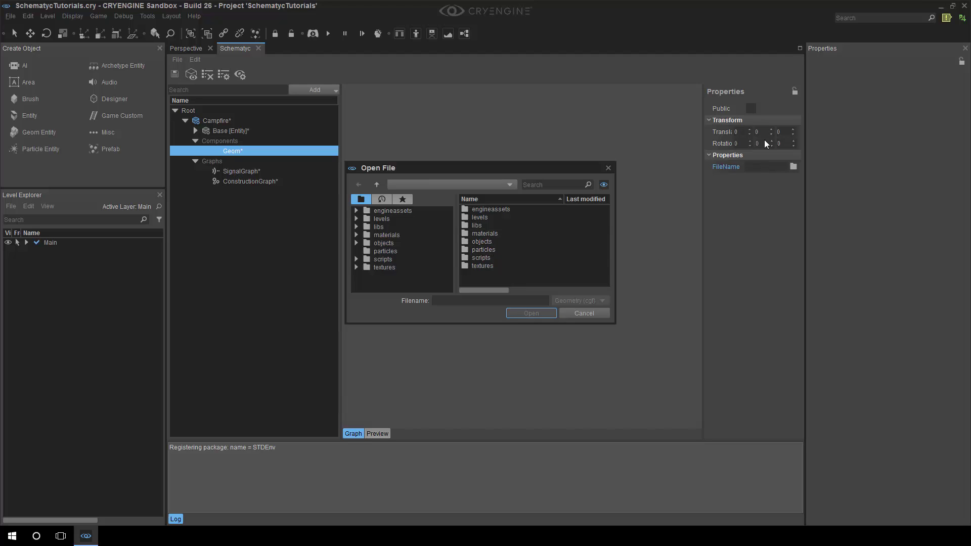
double_click(466, 241)
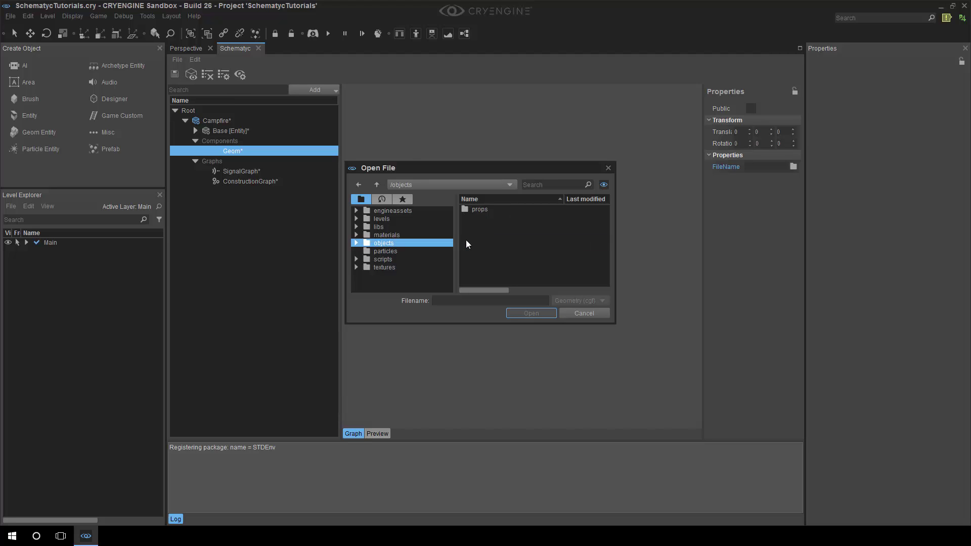
double_click(472, 209)
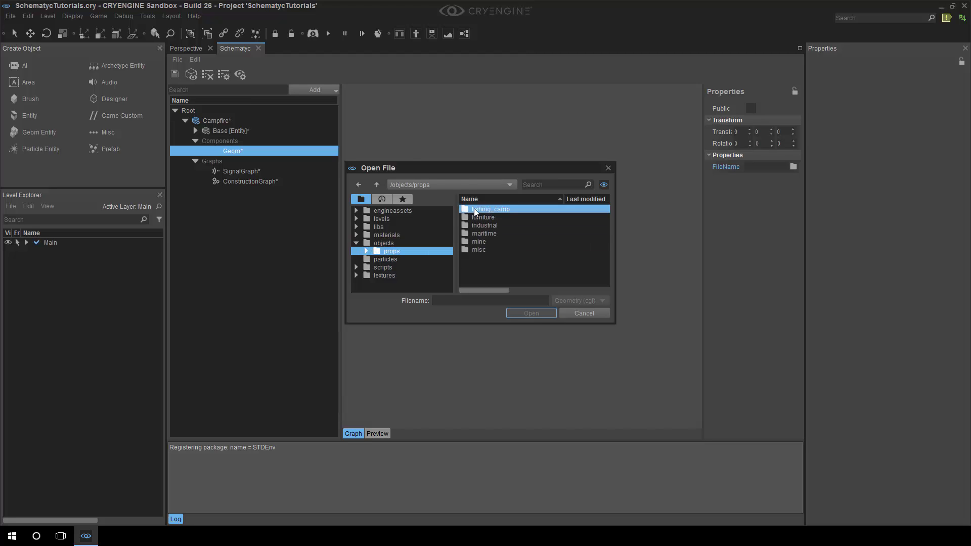
double_click(474, 209)
click(475, 226)
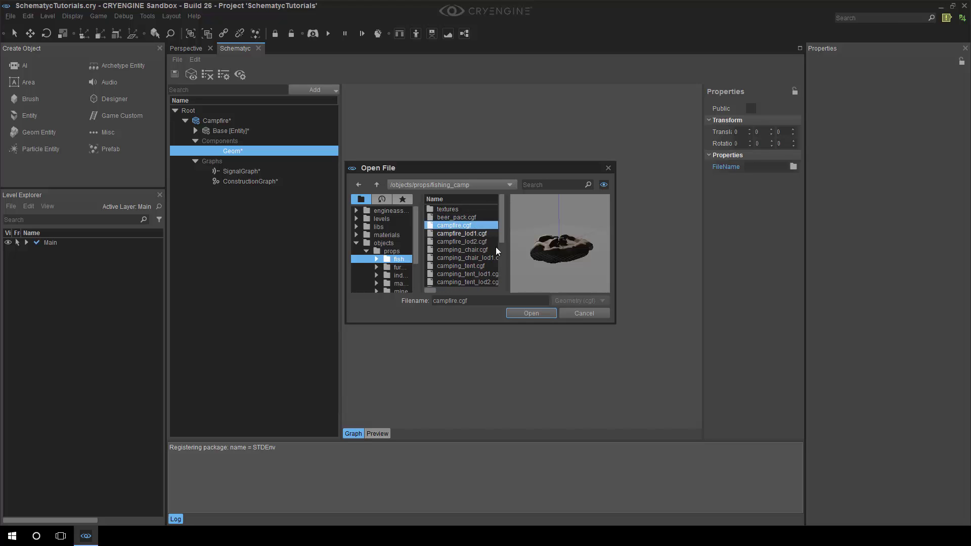
click(539, 316)
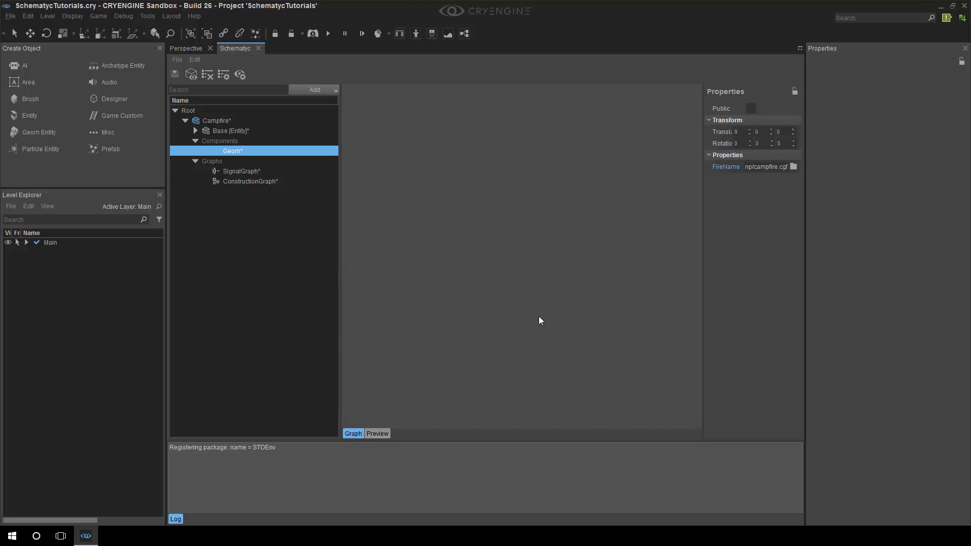
click(377, 434)
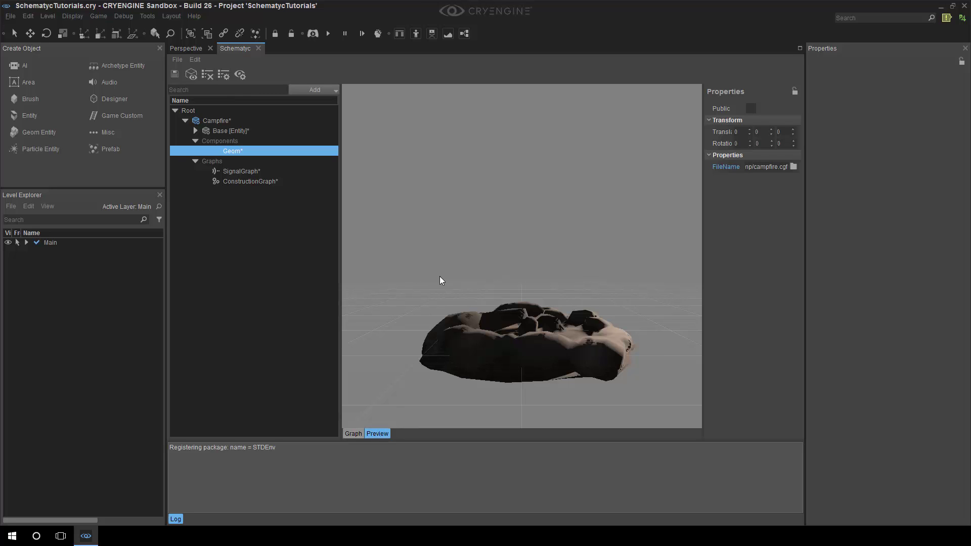
- Place a Schematyc Campfire entity in the level's perspective view, beside the existing campfire
click(179, 48)
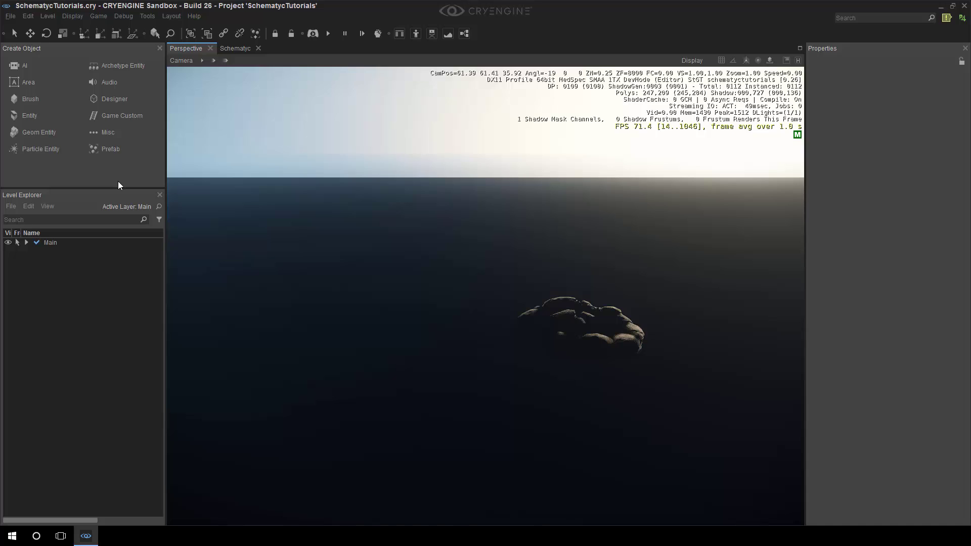
click(33, 114)
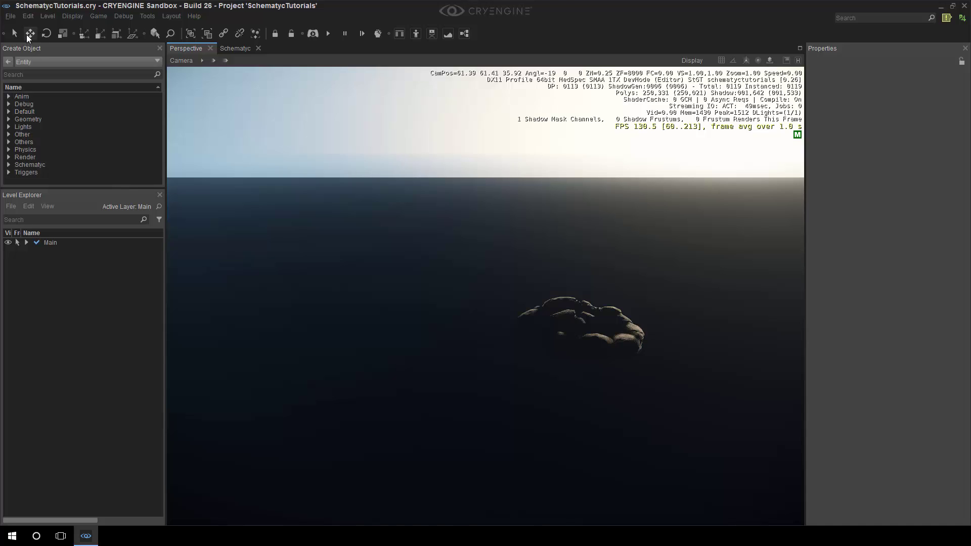
click(8, 165)
click(28, 172)
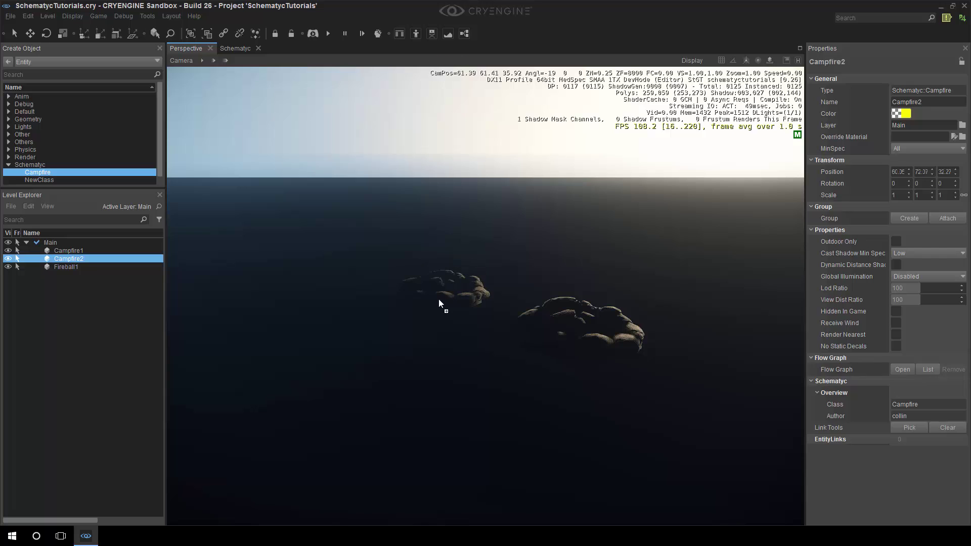
click(438, 299)
- Return to the Schematyc graph view and add a Light component to the Campfire class
click(230, 47)
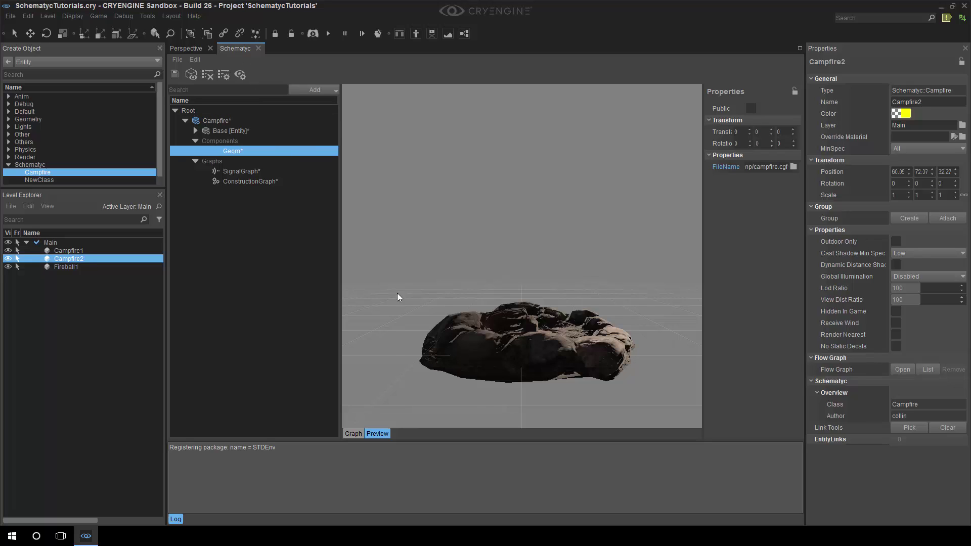
click(349, 434)
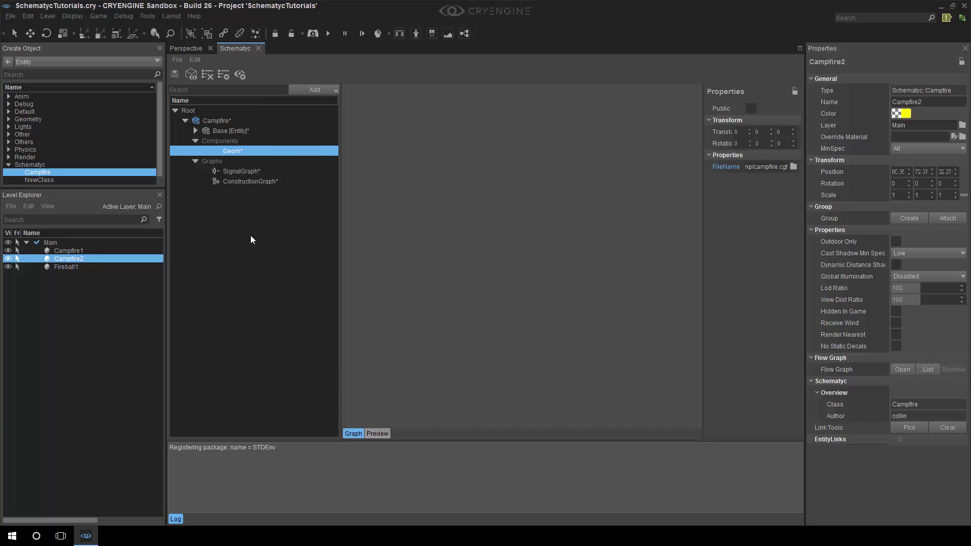
click(222, 119)
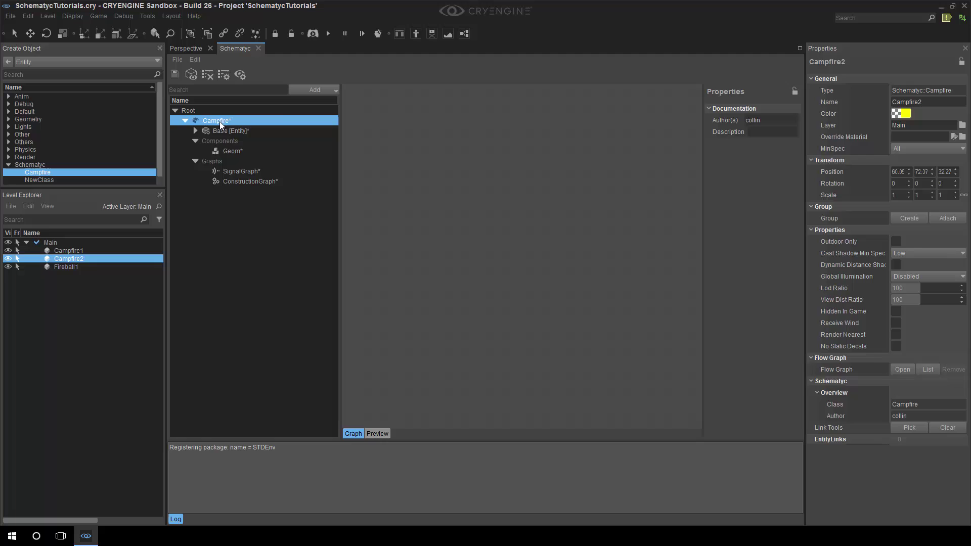
click(317, 89)
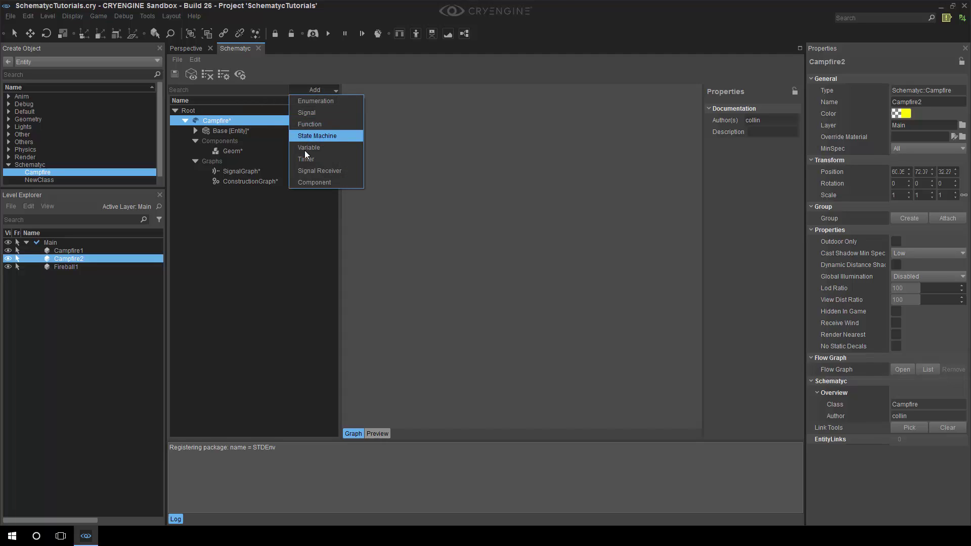
click(304, 182)
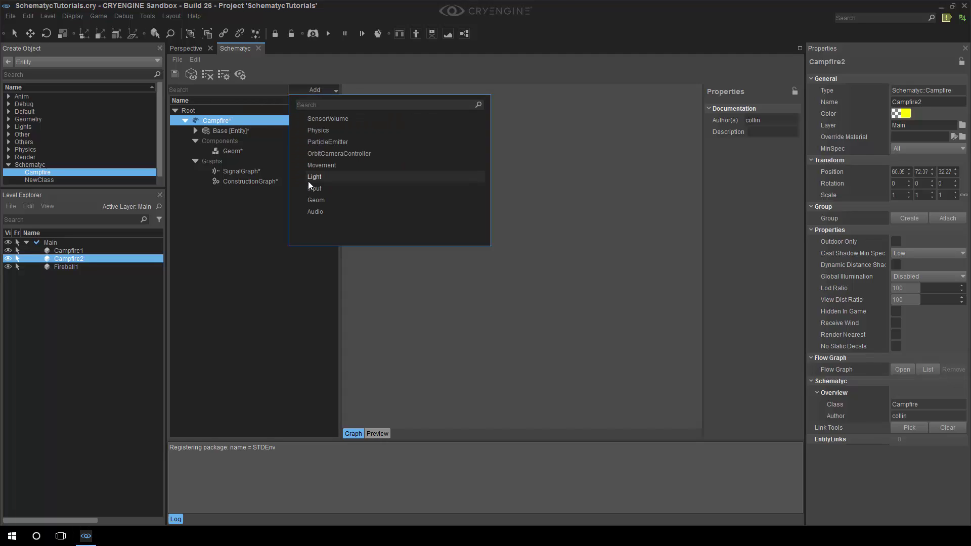
click(314, 177)
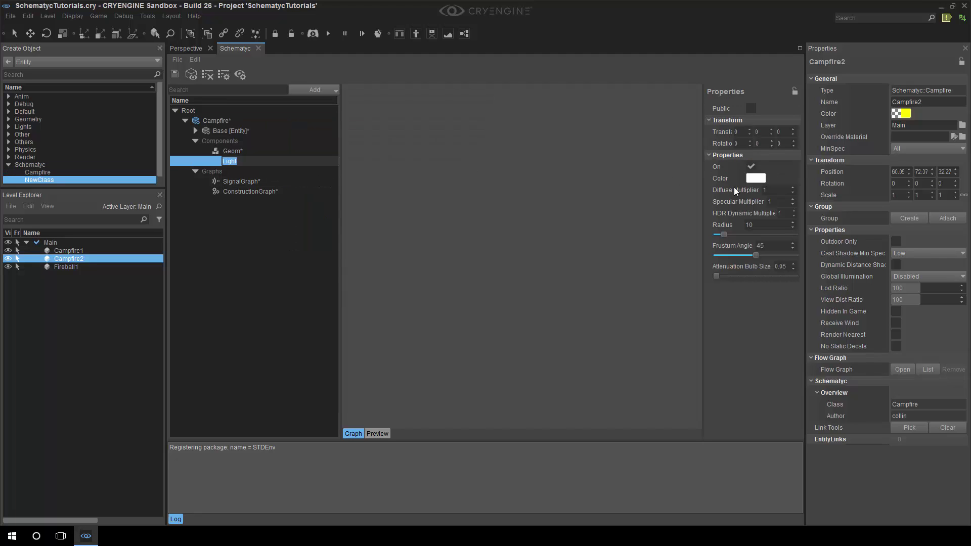
- Set the Light component's color to yellow (#ffe02b) and its Diffuse Multiplier to 10
click(756, 178)
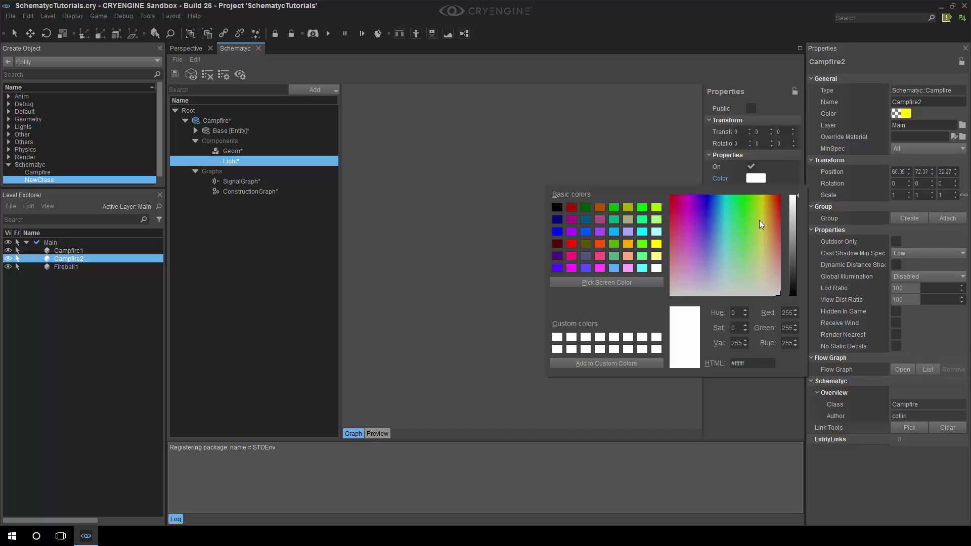
click(762, 213)
click(764, 211)
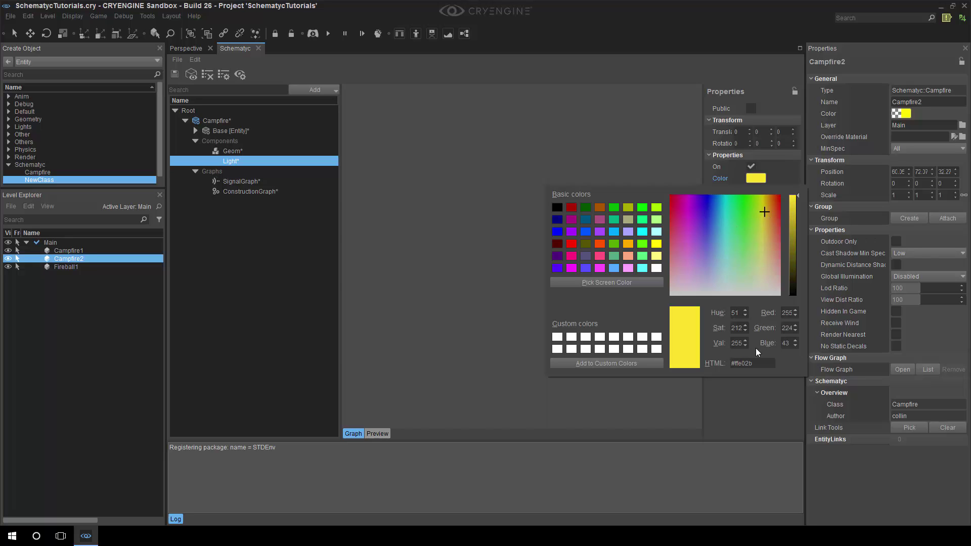
click(751, 416)
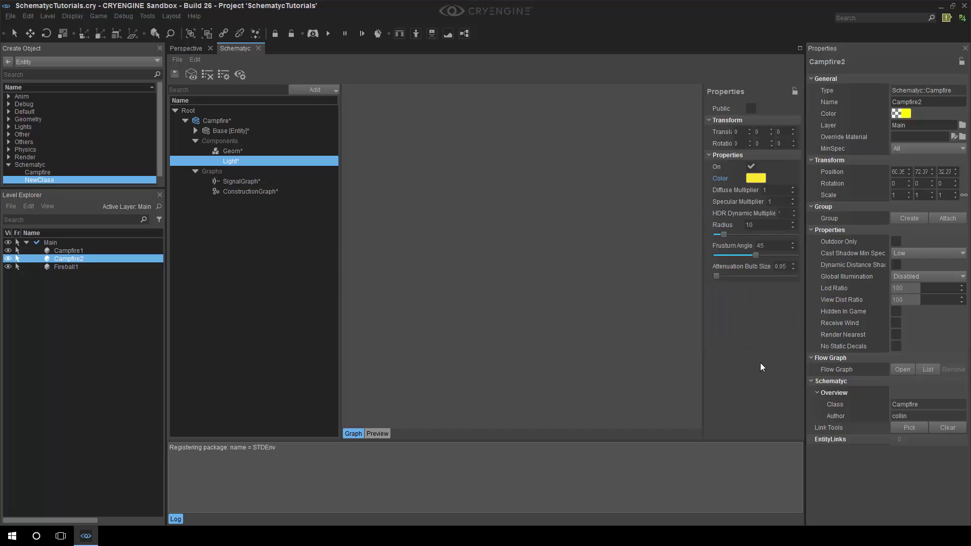
double_click(768, 189)
- Raise the Light component vertically above the campfire geometry in the class preview
click(376, 434)
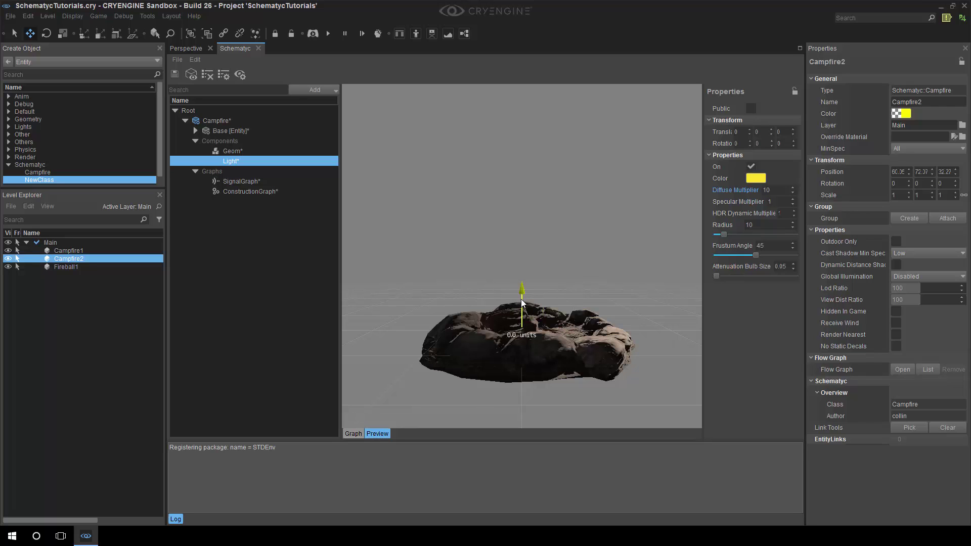
drag(522, 311, 521, 222)
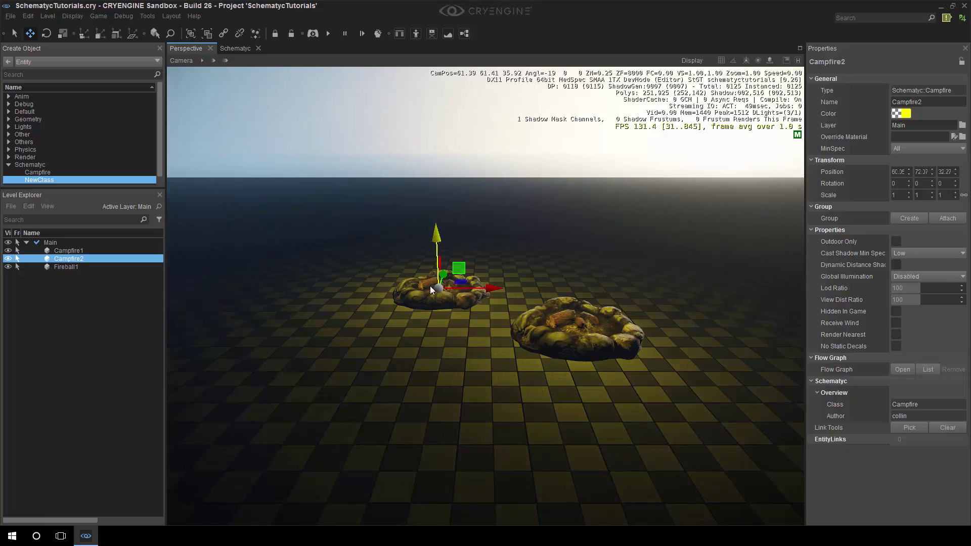
- Return to the Schematyc editor and add a ParticleEmitter component to the Campfire class
click(227, 47)
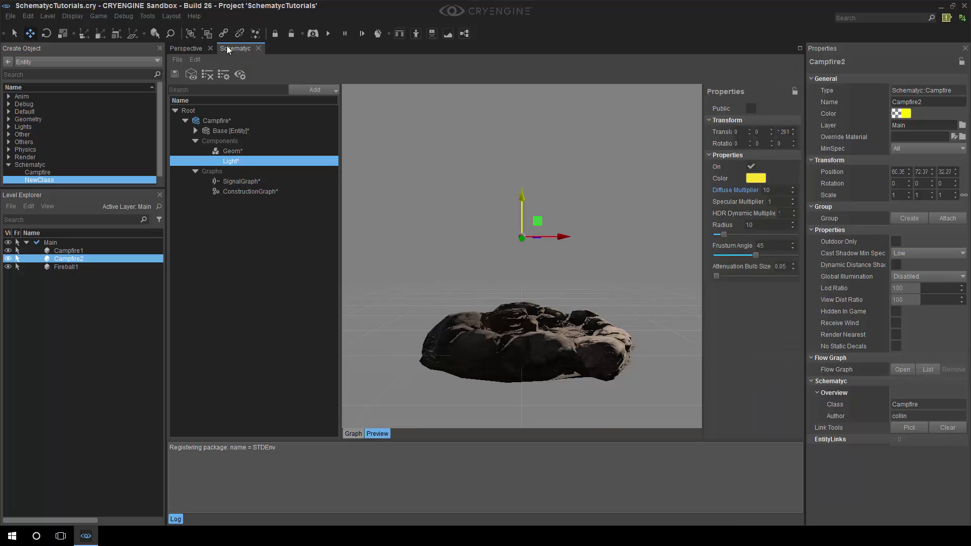
click(216, 121)
click(303, 90)
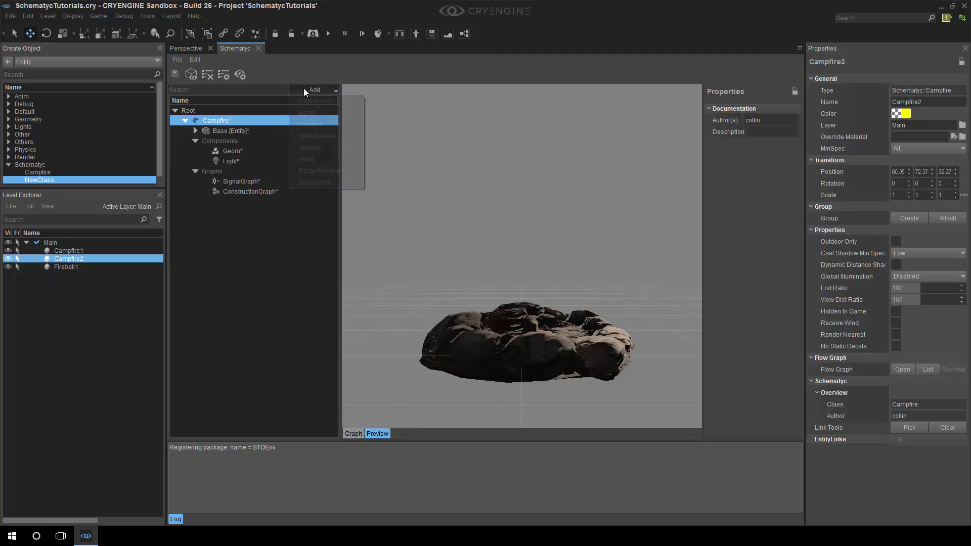
click(299, 182)
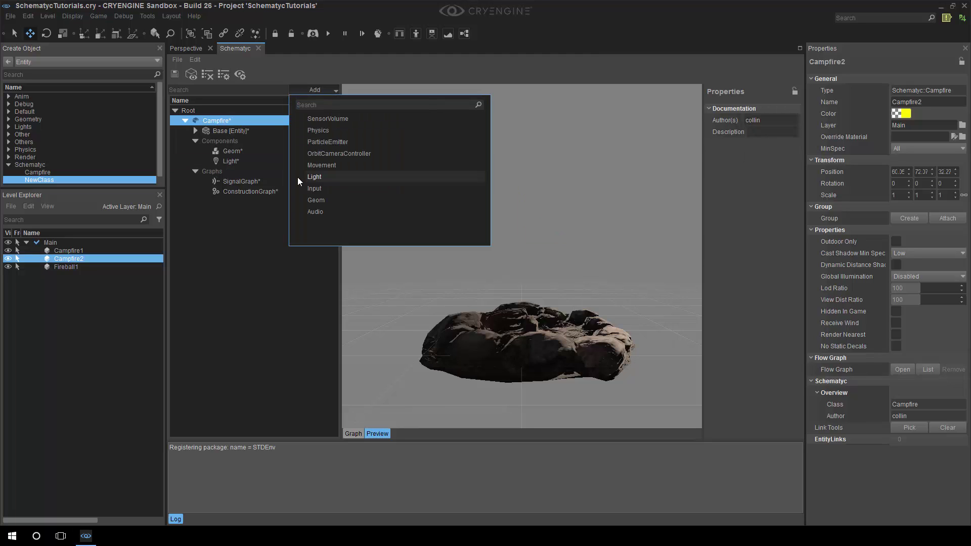
click(319, 143)
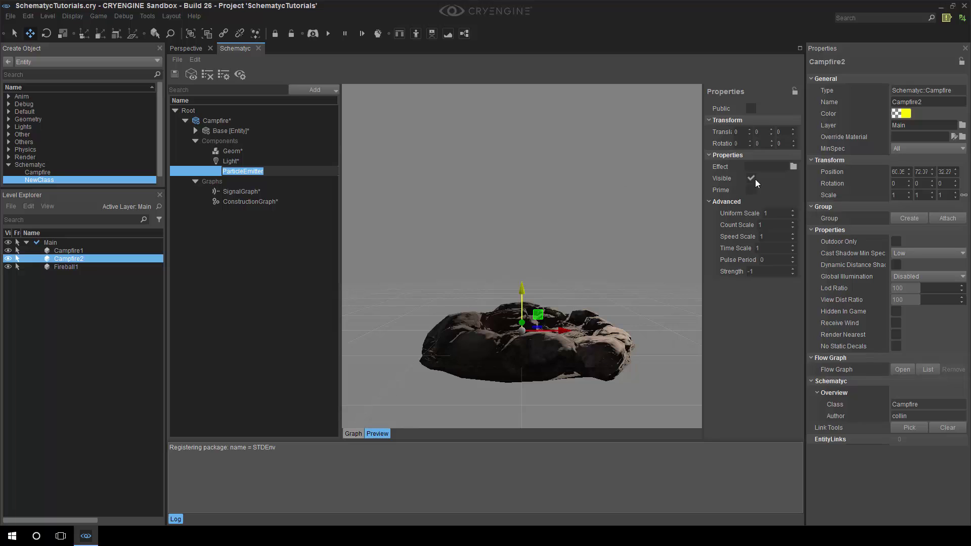
- Assign particles/fire.pfx as the ParticleEmitter's effect and view the campfires in the level's perspective view
click(793, 166)
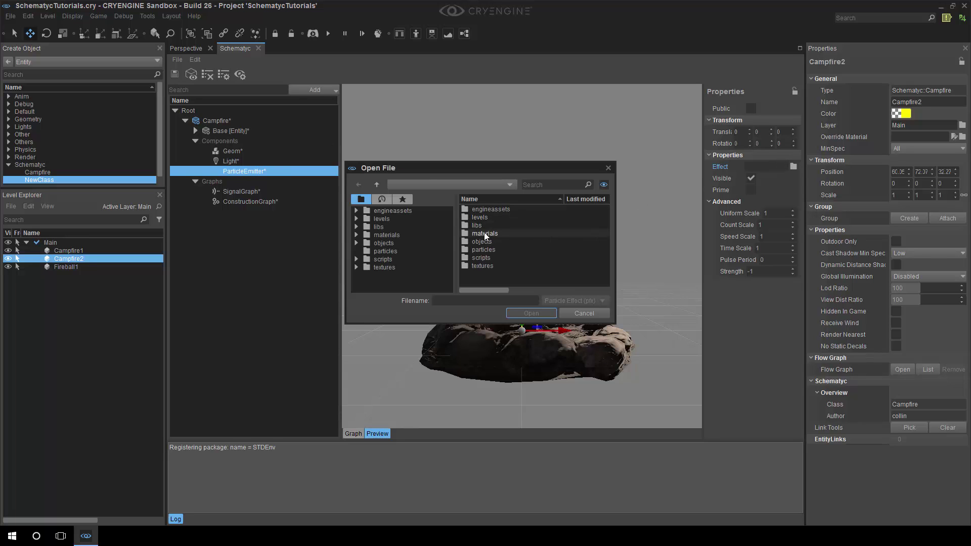
double_click(469, 252)
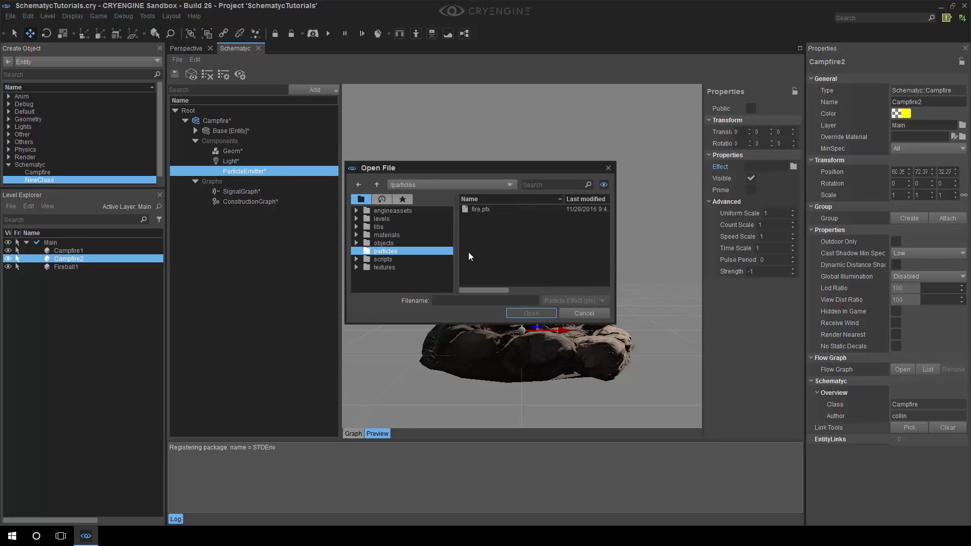
click(481, 211)
click(531, 313)
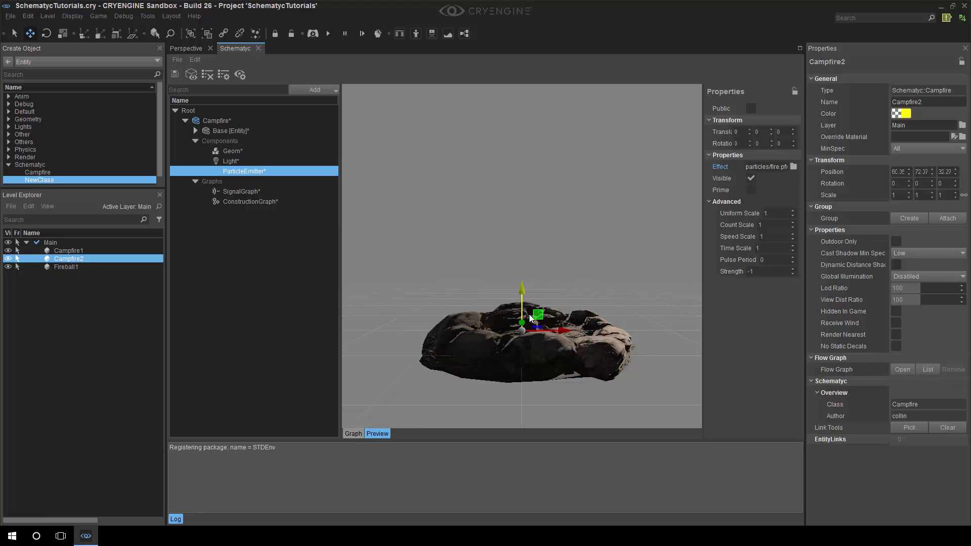
click(187, 50)
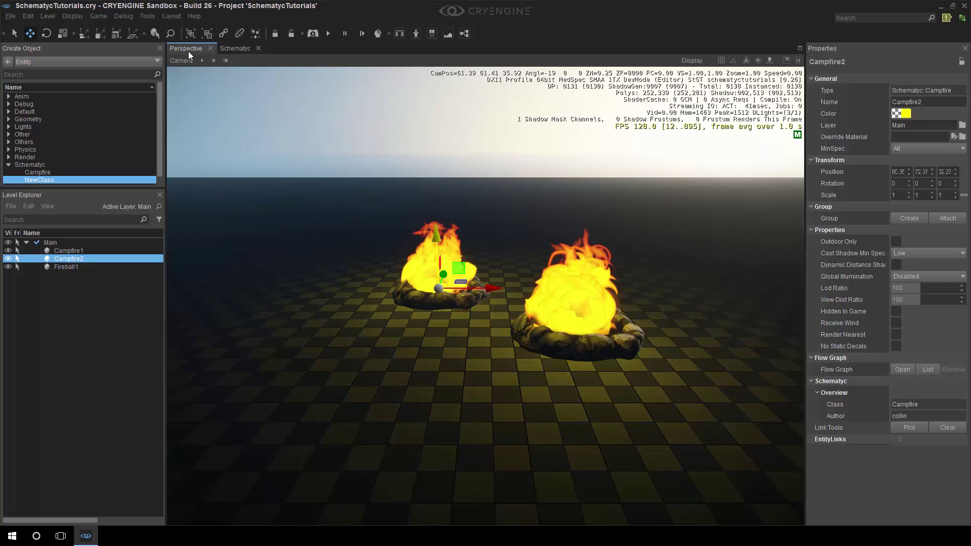